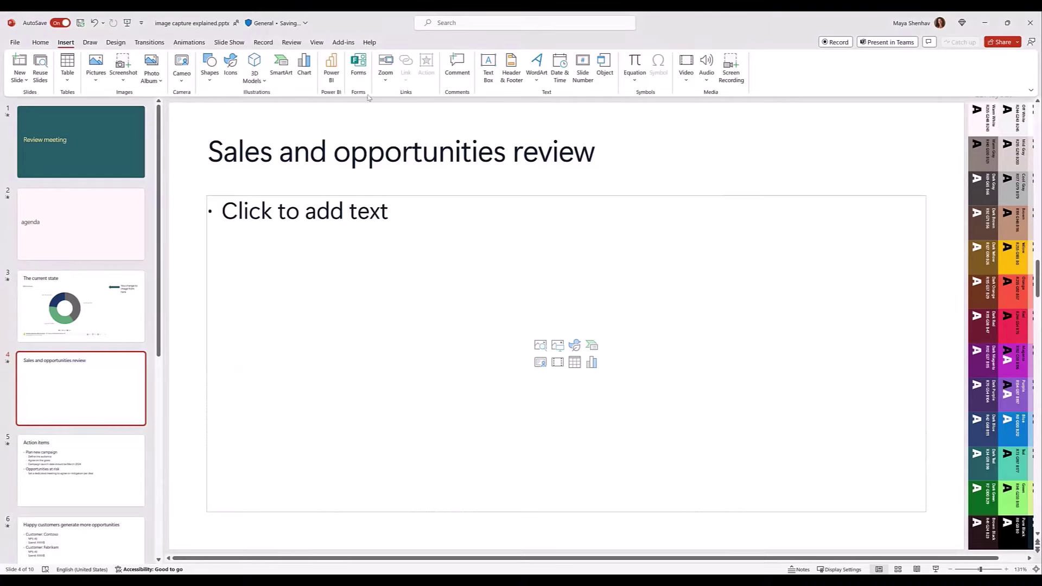
# - Insert a Power BI add-in frame into slide 4's empty content placeholder
pyautogui.click(332, 70)
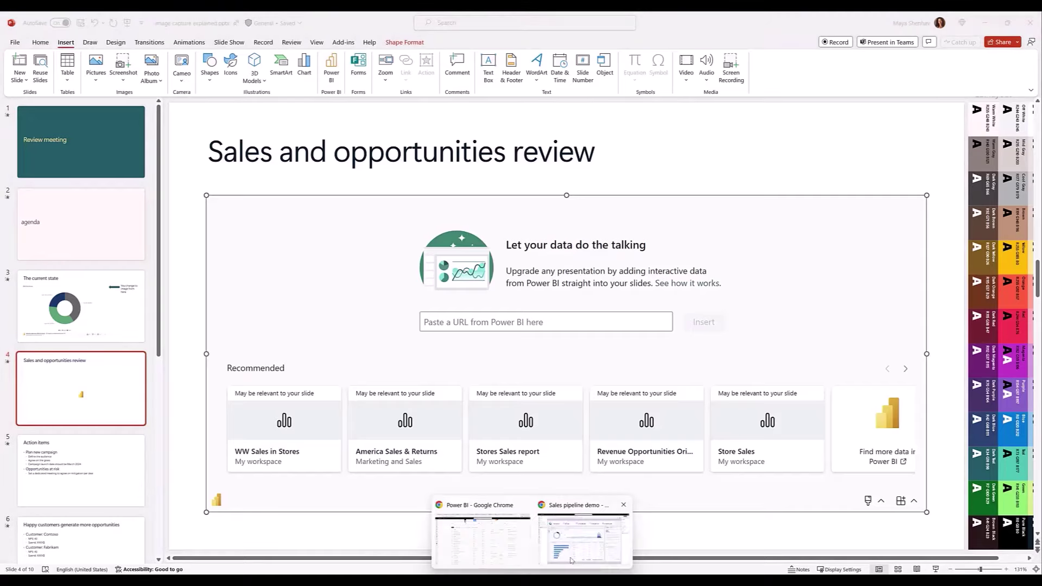
# - Copy a share link to the Revenue visual in the Sales pipeline report
pyautogui.click(571, 562)
pyautogui.click(750, 168)
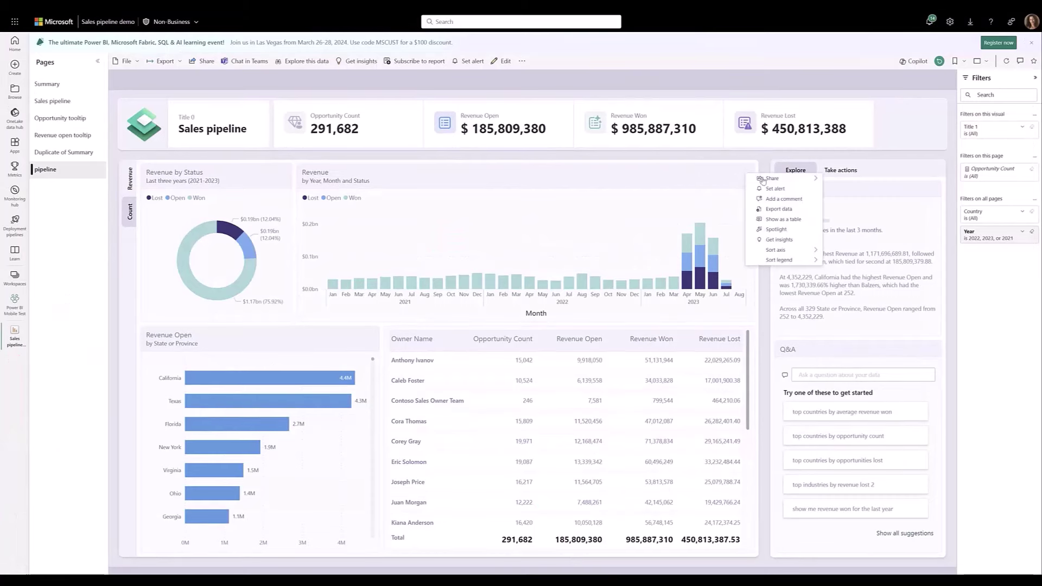
pyautogui.moveTo(774, 181)
pyautogui.click(852, 180)
pyautogui.click(566, 321)
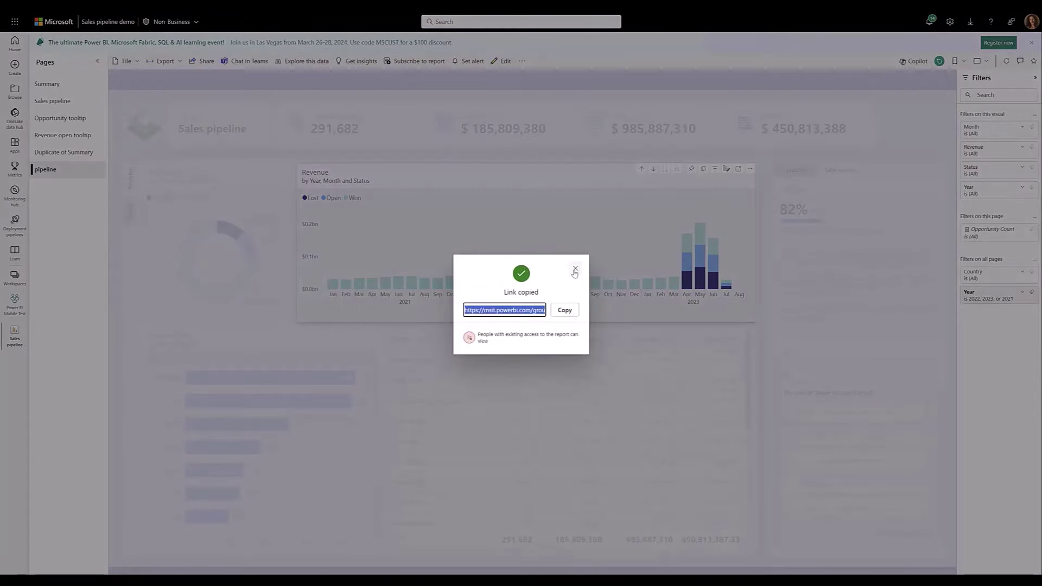
pyautogui.click(575, 282)
# - Paste the Revenue visual link into the slide's Power BI frame and embed it
pyautogui.hotkey('alt', 'Tab')
pyautogui.click(597, 322)
pyautogui.hotkey('ctrl', 'v')
pyautogui.click(704, 321)
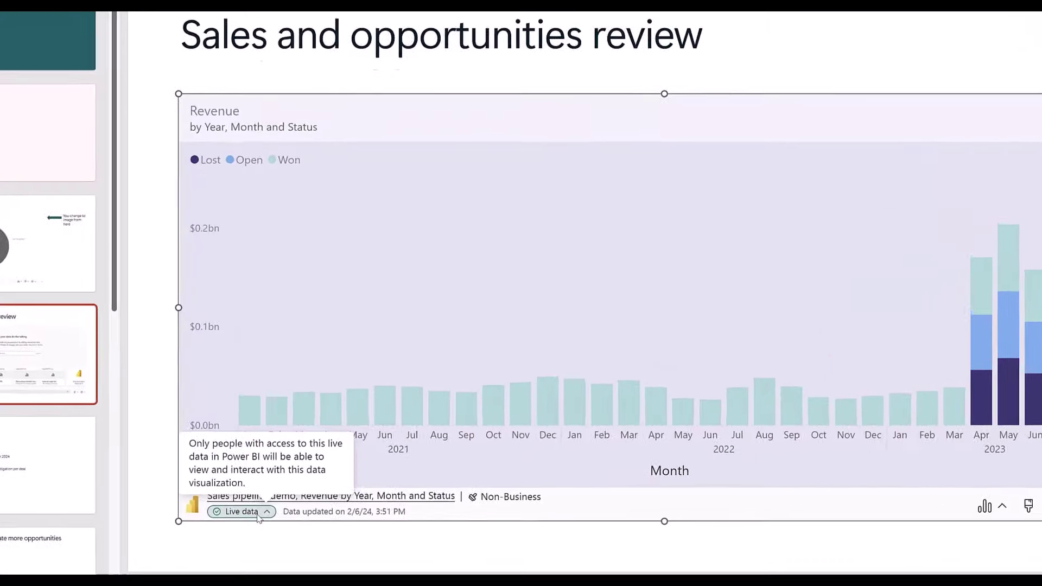
# - Open the Live data dropdown in the embedded Revenue chart's footer
pyautogui.click(264, 506)
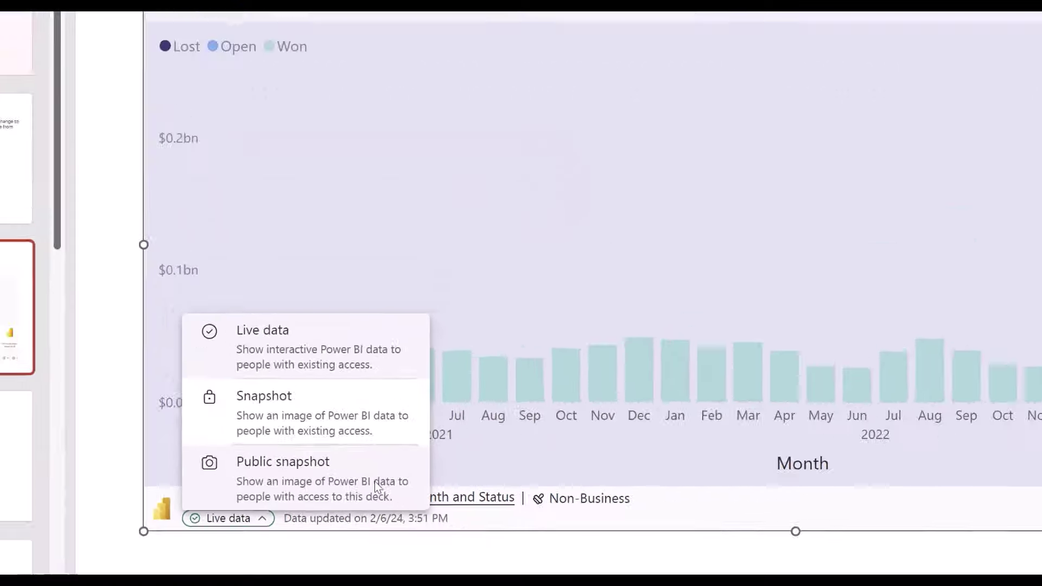
# - Show the Revenue chart as a Public snapshot and add an outline around it
pyautogui.click(457, 491)
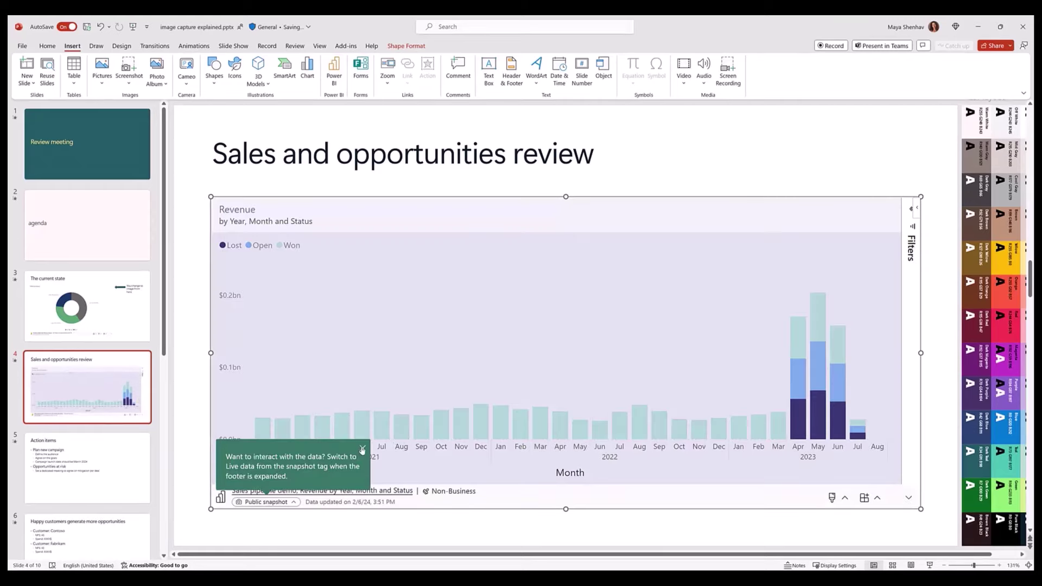
pyautogui.click(362, 449)
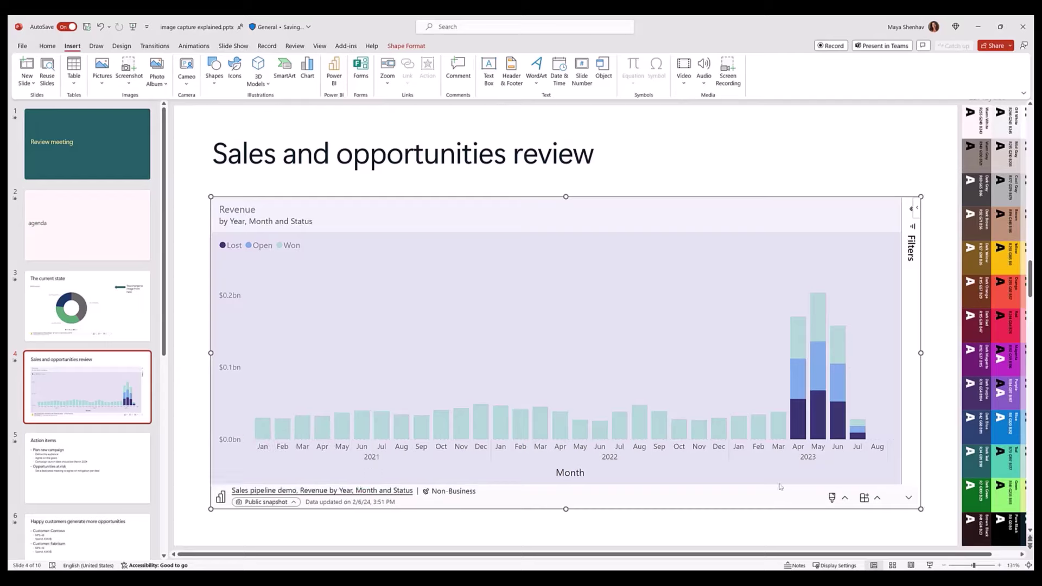
pyautogui.click(847, 498)
pyautogui.click(730, 466)
pyautogui.click(723, 528)
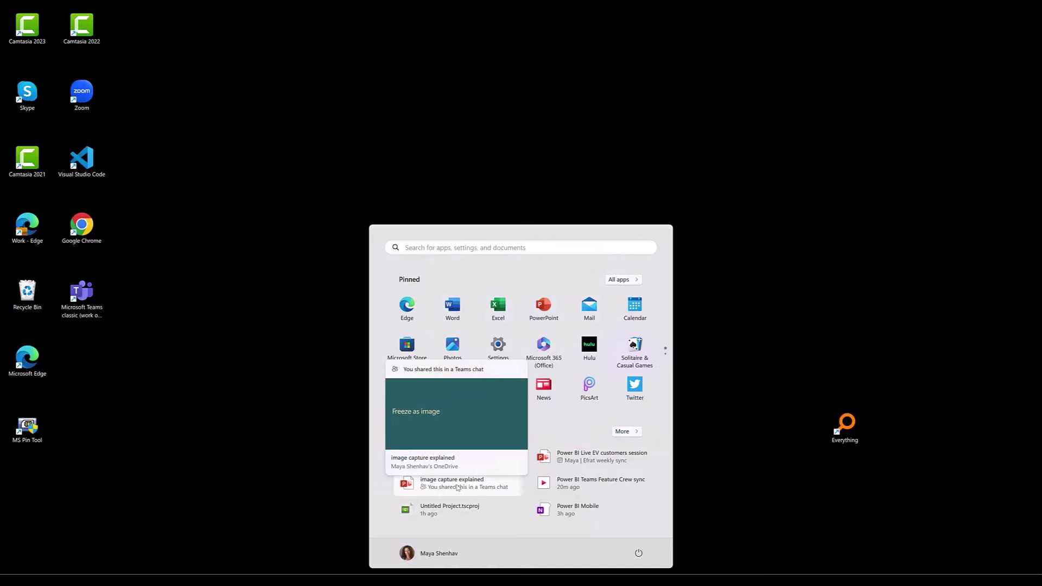
# - Reopen 'image capture explained' and select the Revenue snapshot on slide 4
pyautogui.click(458, 486)
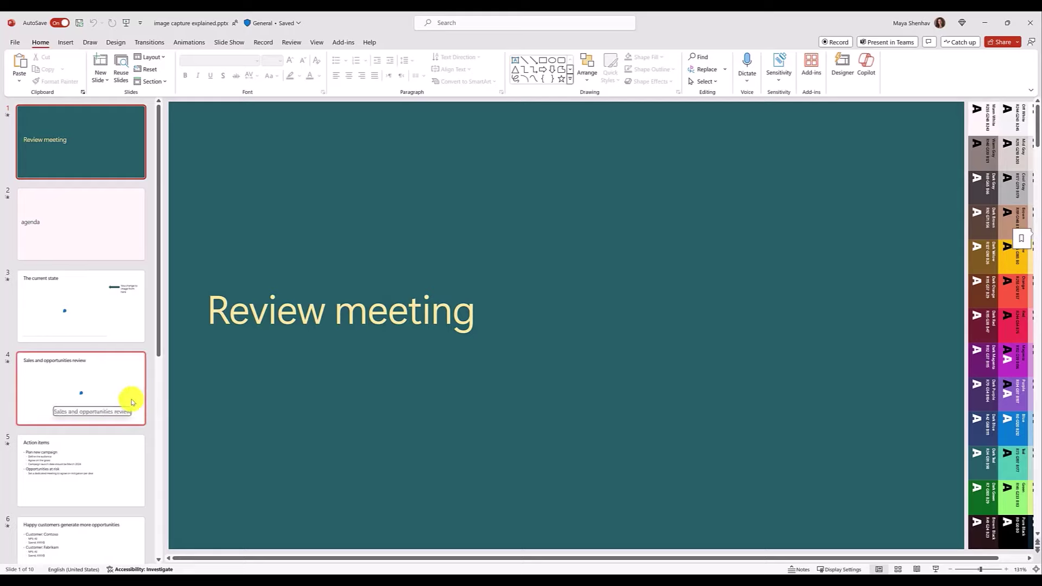
pyautogui.click(132, 402)
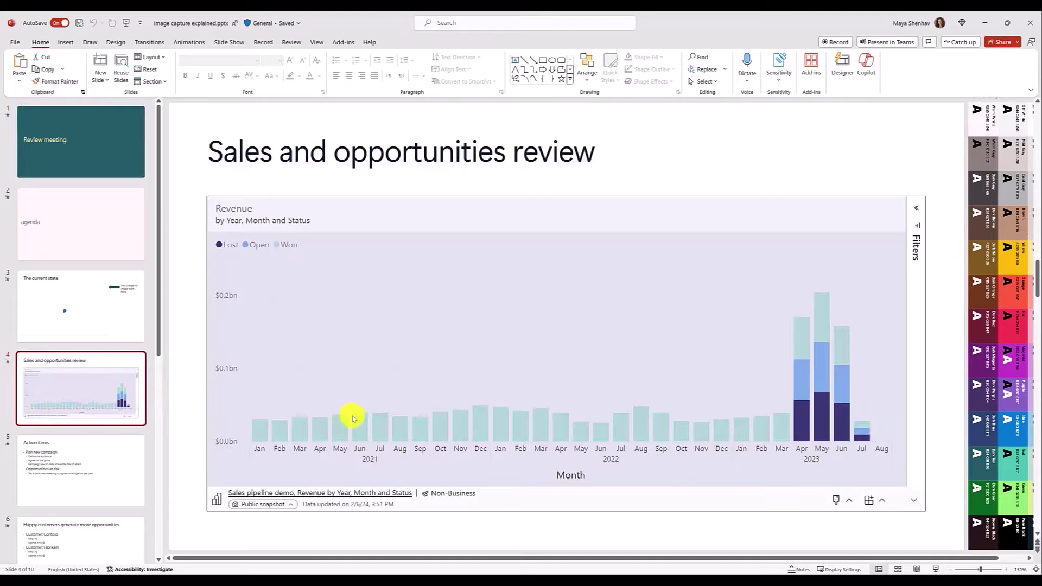
pyautogui.click(347, 422)
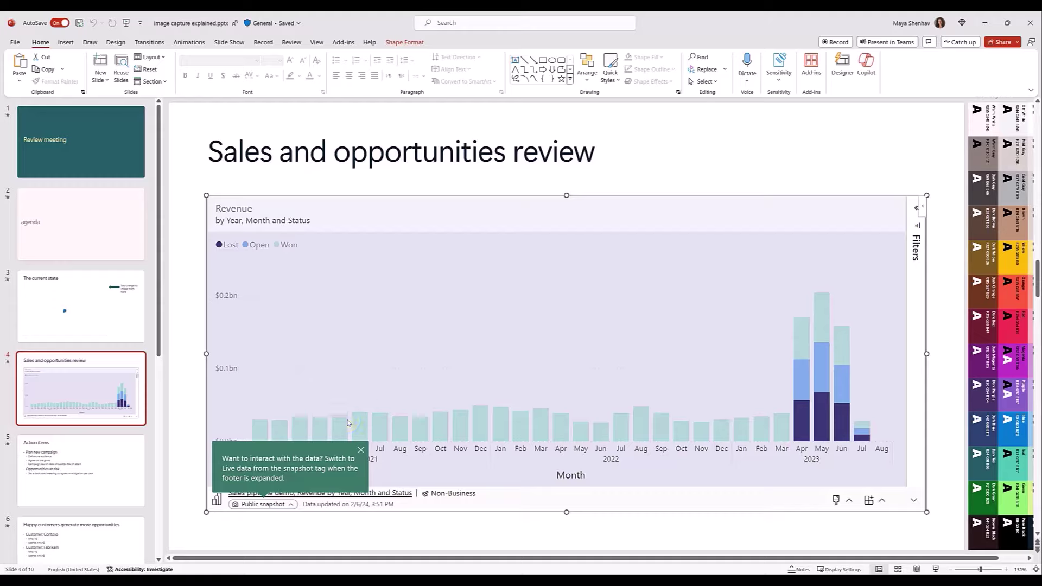
pyautogui.click(362, 449)
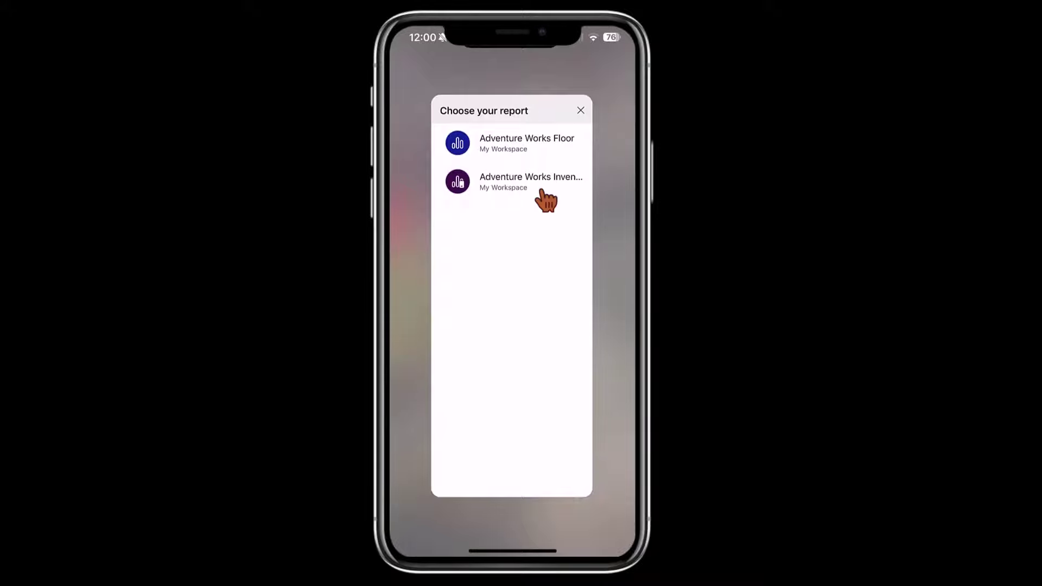
# - Open Adventure Works Inventory, scan a barcode, then clear it, leaving AWC Logo Cap shown
pyautogui.click(546, 199)
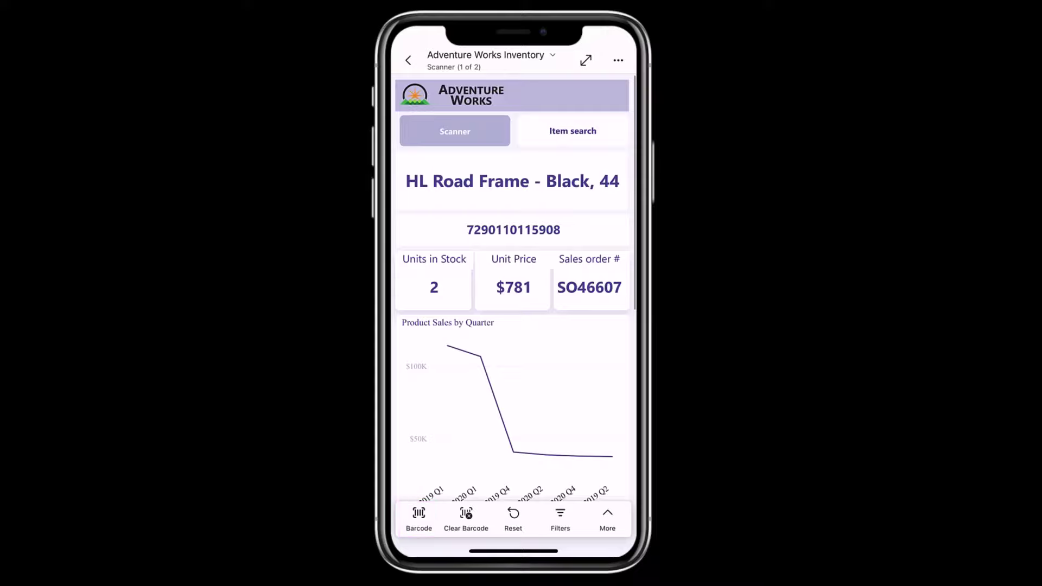
pyautogui.click(421, 522)
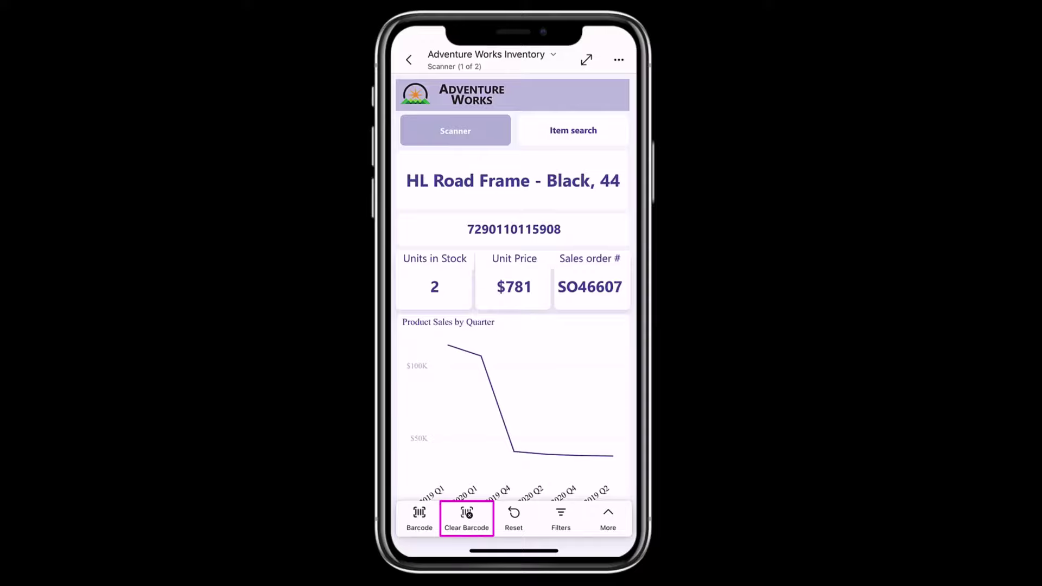
pyautogui.click(468, 516)
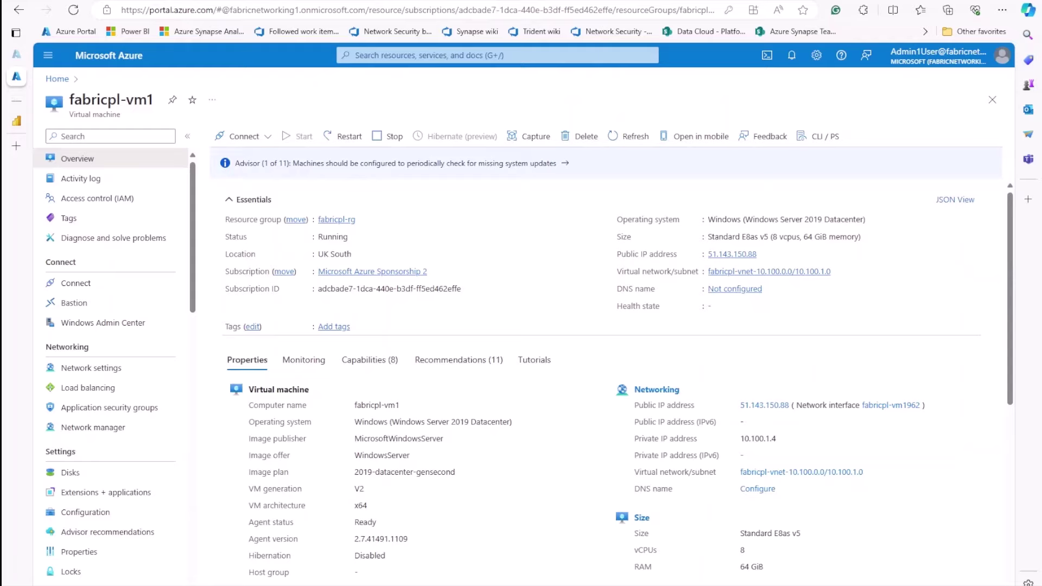
# - Check the private endpoints on fabricpl-vm1's virtual network, then return to the VM overview
pyautogui.click(800, 278)
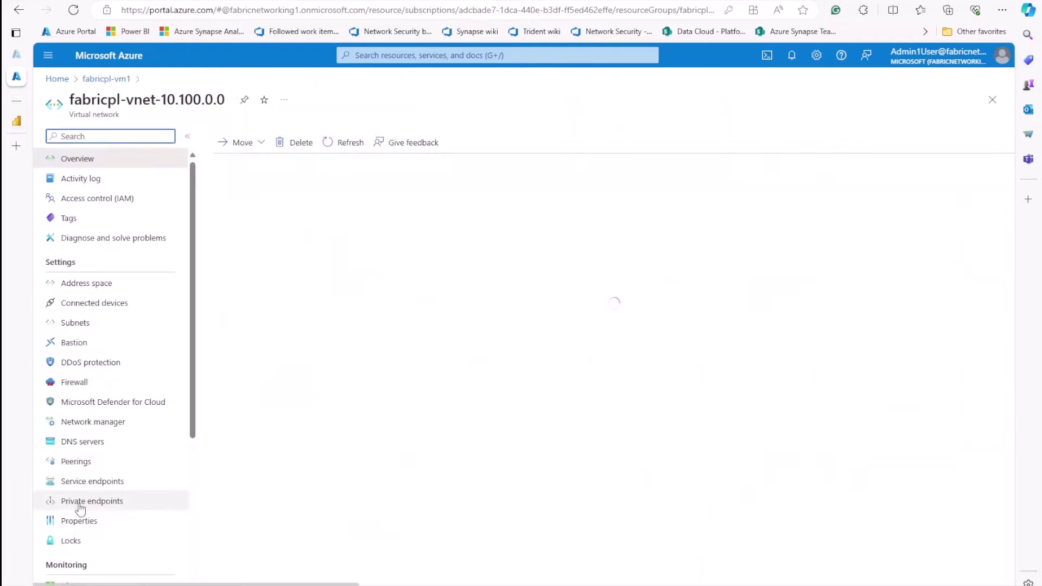
pyautogui.click(80, 503)
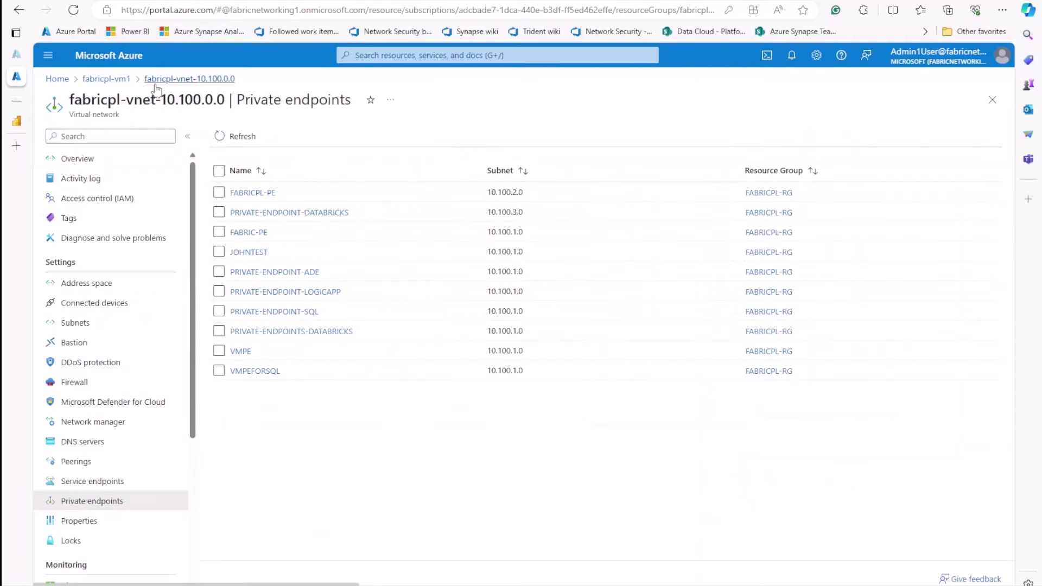
pyautogui.click(111, 81)
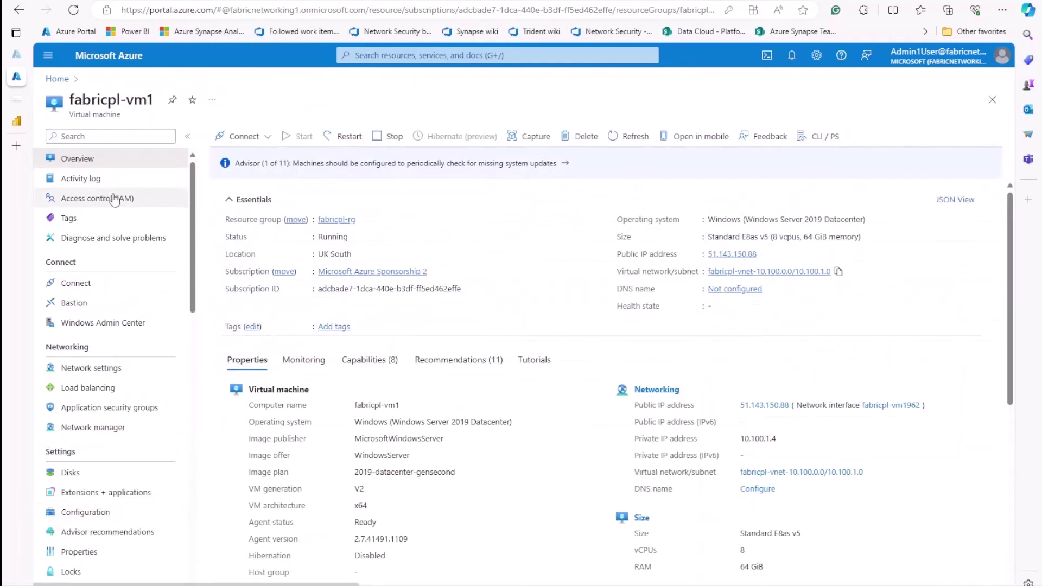
# - Connect to the VM via Bastion, confirm nslookup gives 10.100.2.6, and view danzhangpltest
pyautogui.click(116, 302)
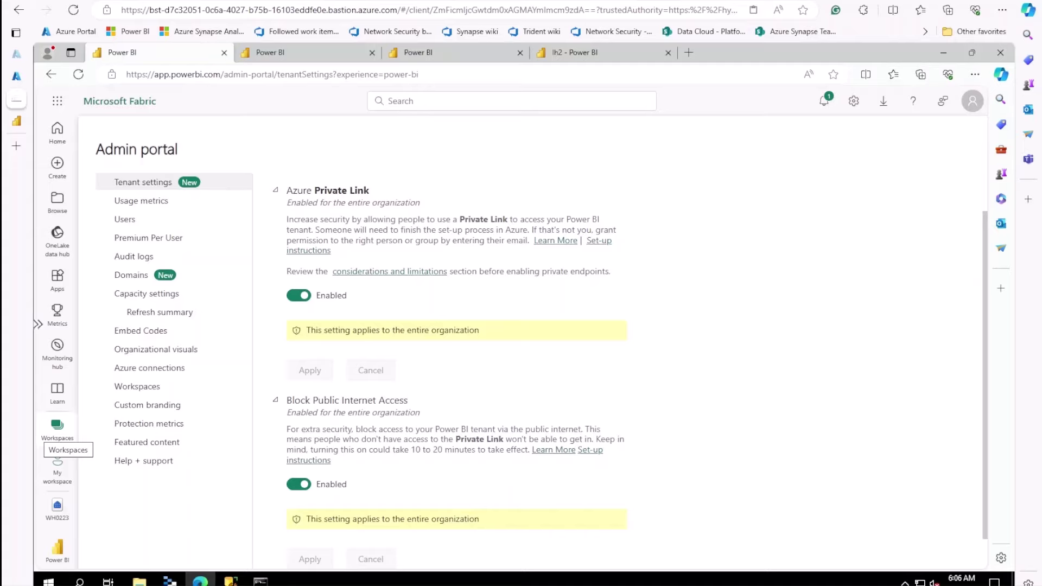
pyautogui.hotkey('alt', 'Tab')
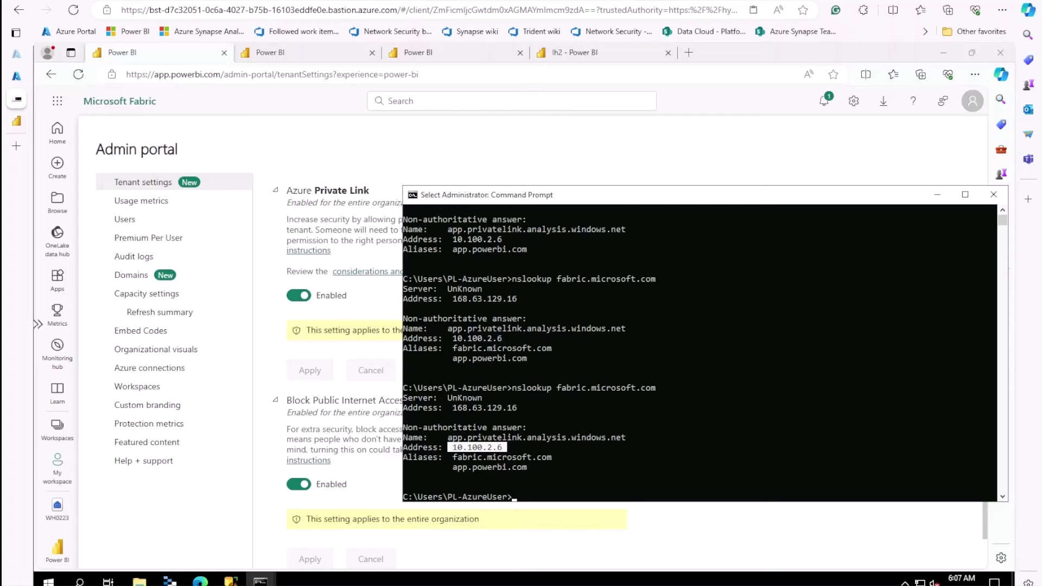
pyautogui.click(270, 52)
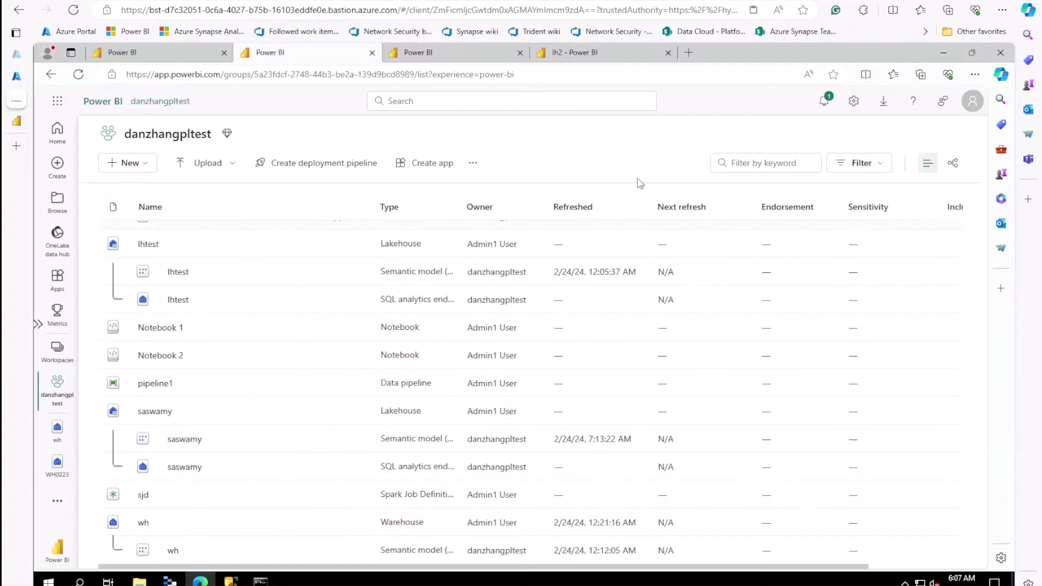
# - Copy the wh warehouse's SQL connection string from its settings
pyautogui.click(432, 52)
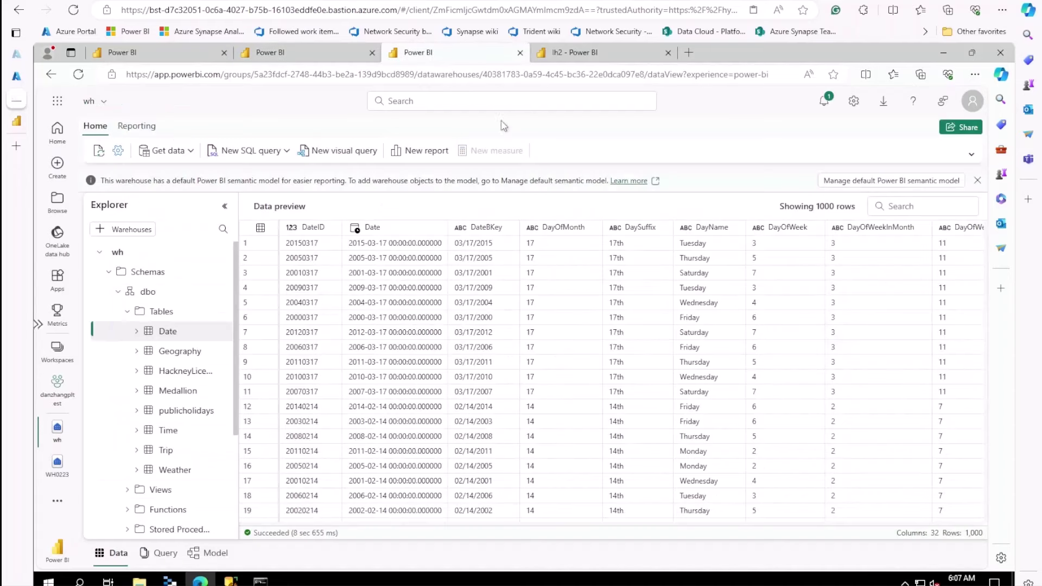
pyautogui.click(118, 150)
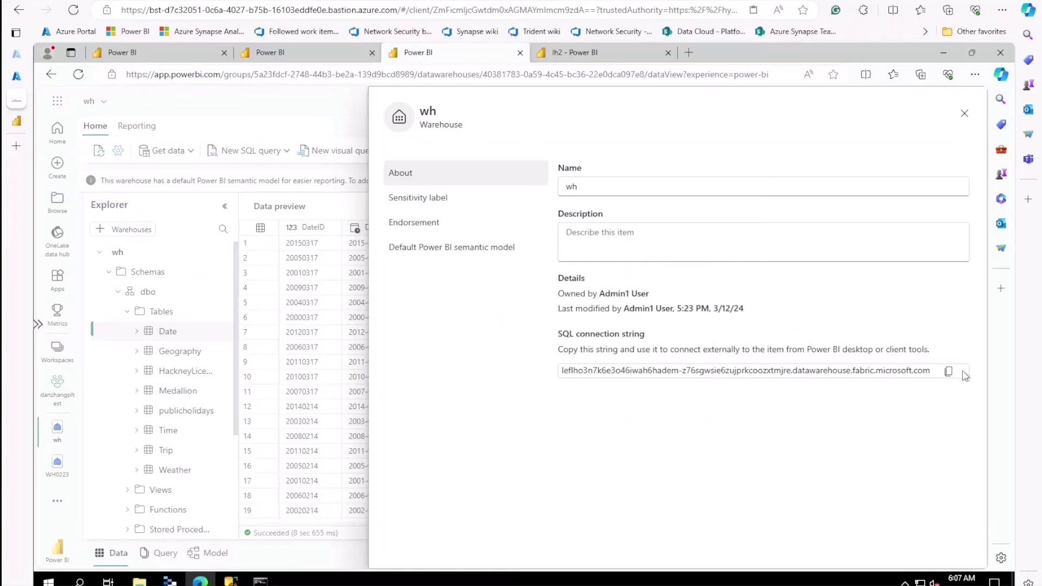
pyautogui.click(949, 371)
pyautogui.click(231, 580)
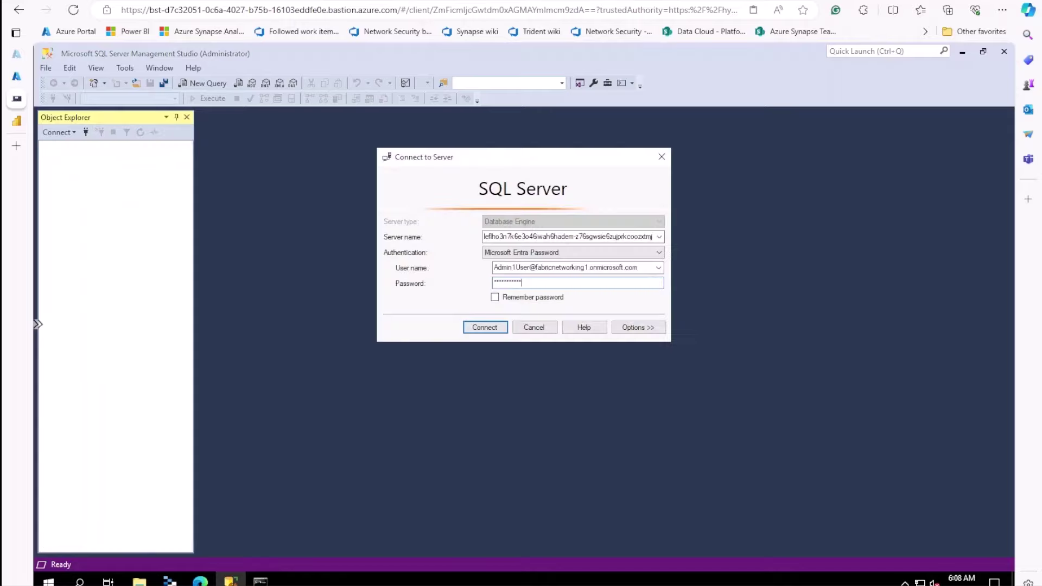
# - Connect to the wh SQL endpoint with Microsoft Entra Password and expand Databases
pyautogui.click(488, 327)
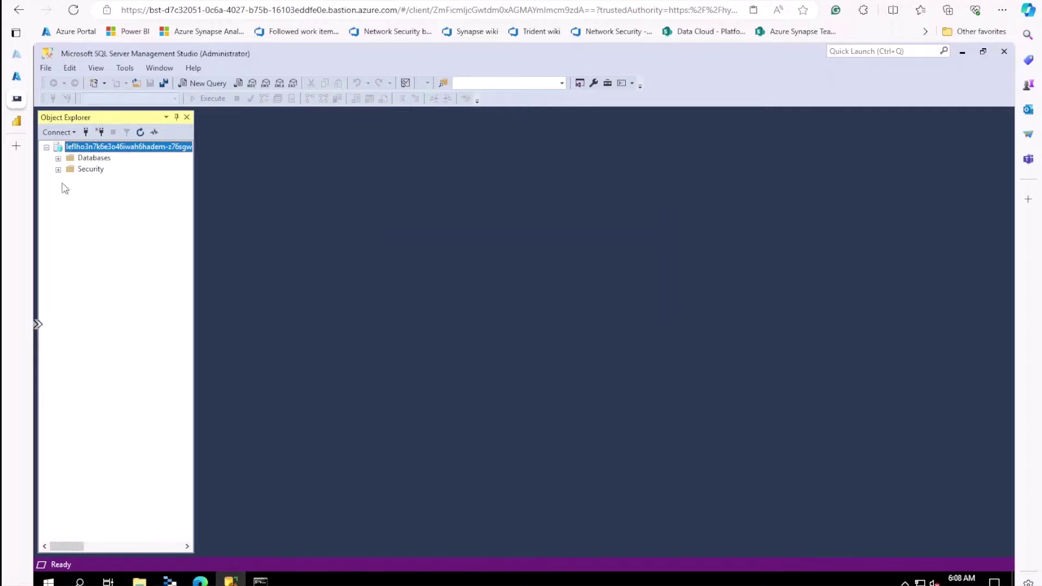
pyautogui.click(58, 158)
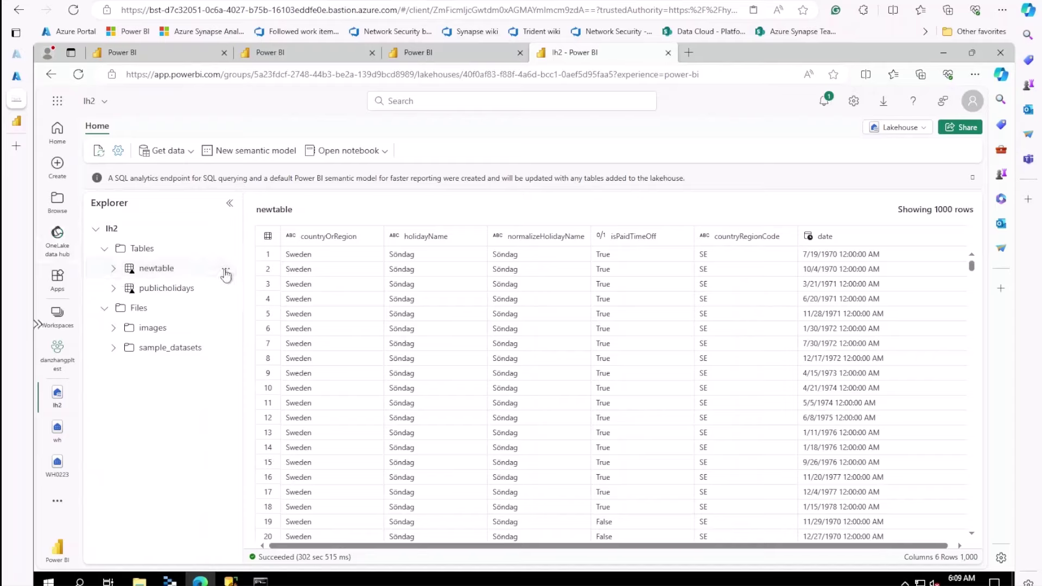
# - Copy the newtable table's OneLake URL from its Properties in the lh2 lakehouse
pyautogui.click(226, 271)
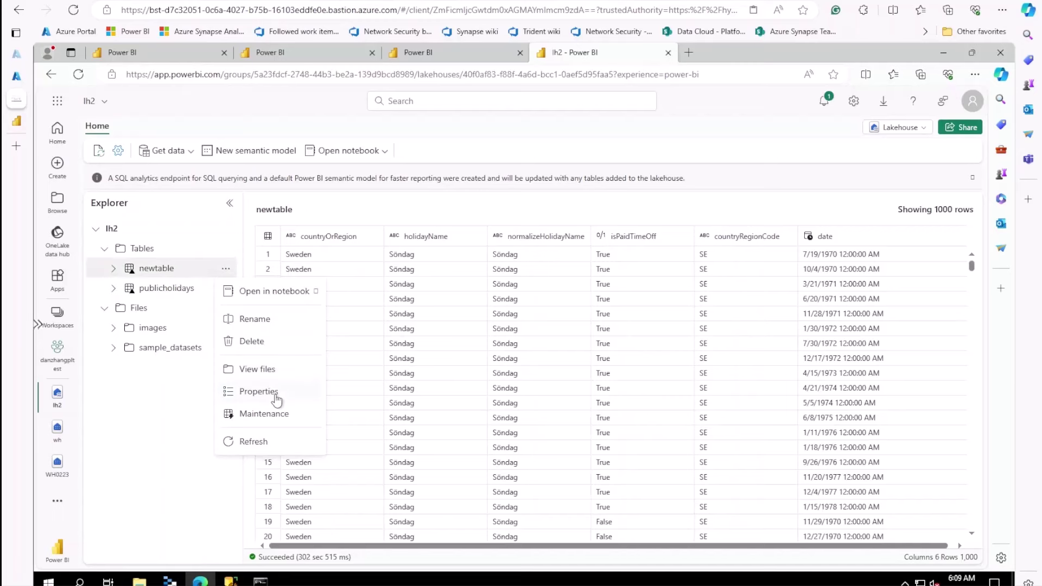
pyautogui.click(259, 392)
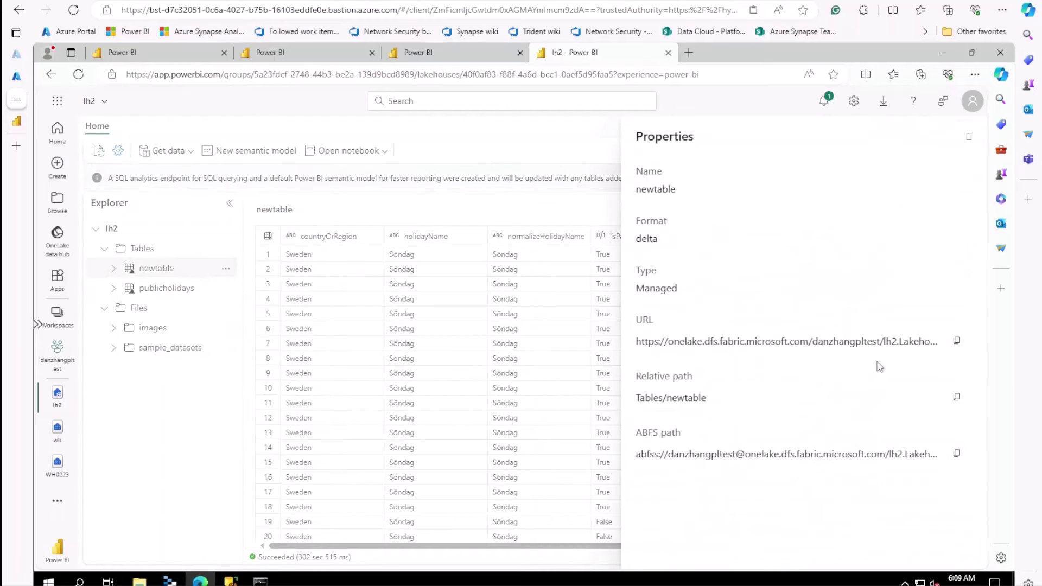
pyautogui.click(956, 344)
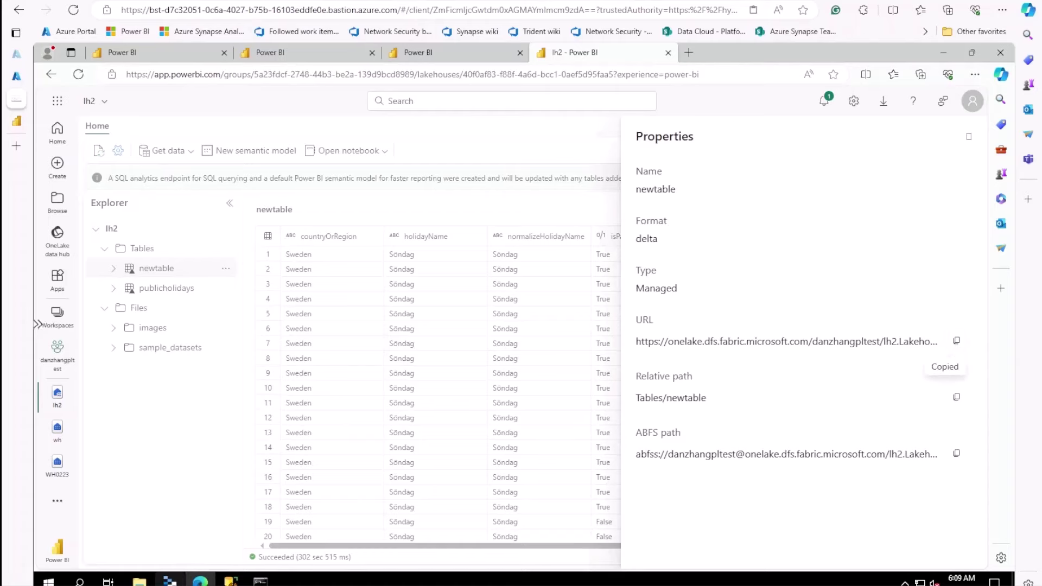
pyautogui.click(170, 579)
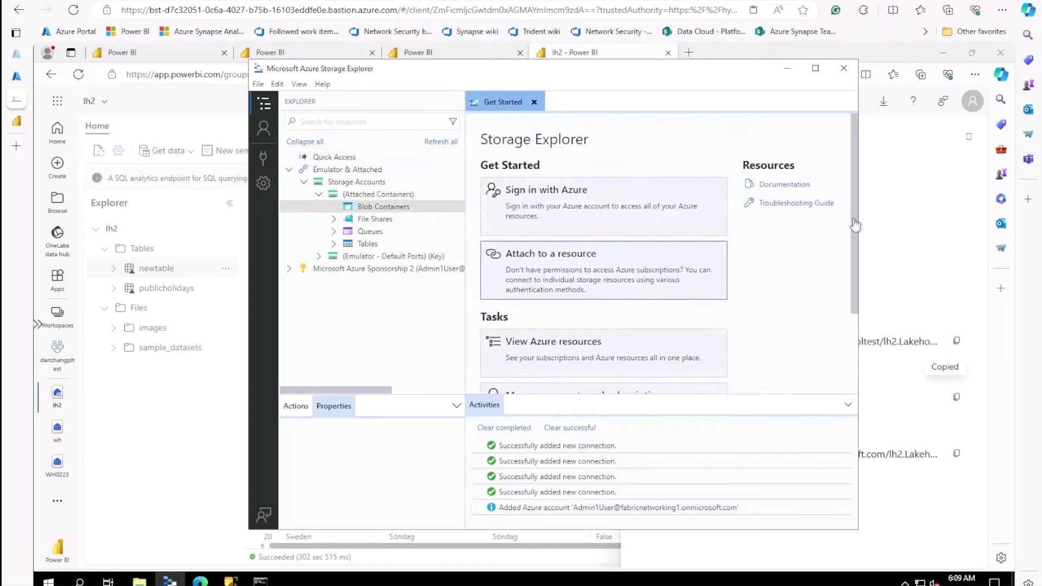
# - Begin attaching a blob container or directory using OAuth with the signed-in account
pyautogui.click(572, 279)
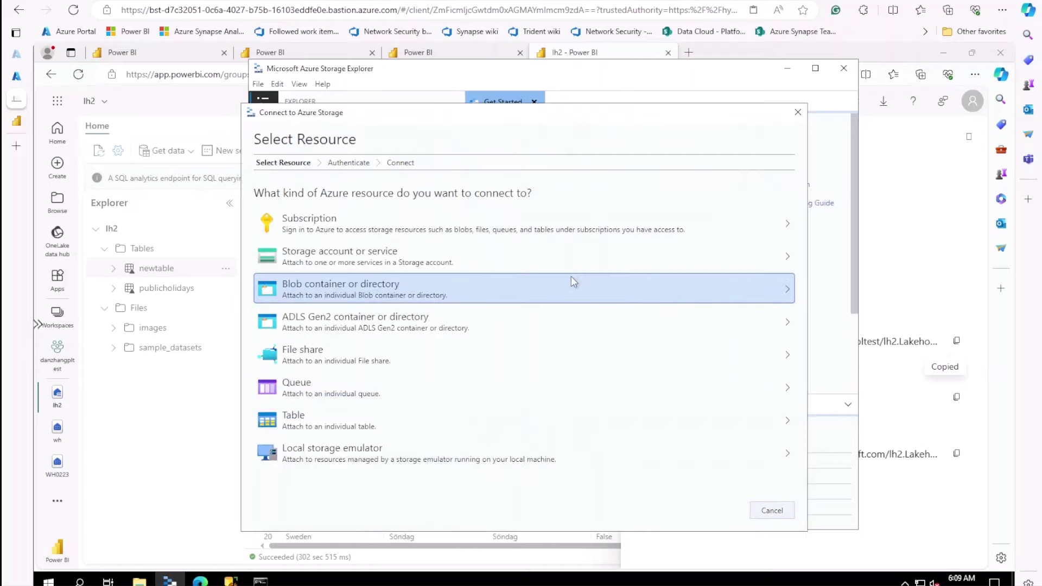
pyautogui.doubleClick(428, 330)
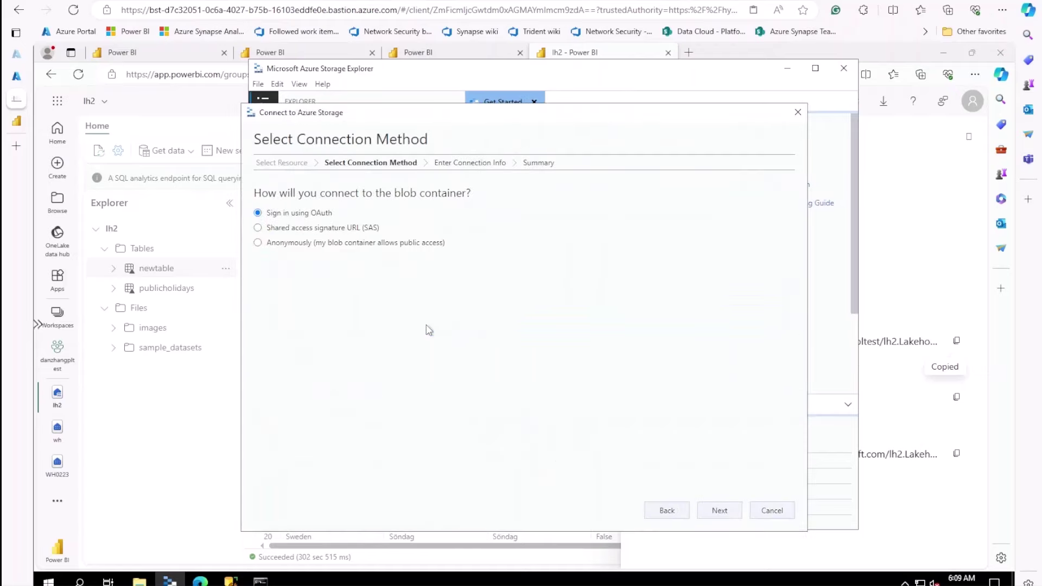
pyautogui.click(714, 510)
pyautogui.click(711, 512)
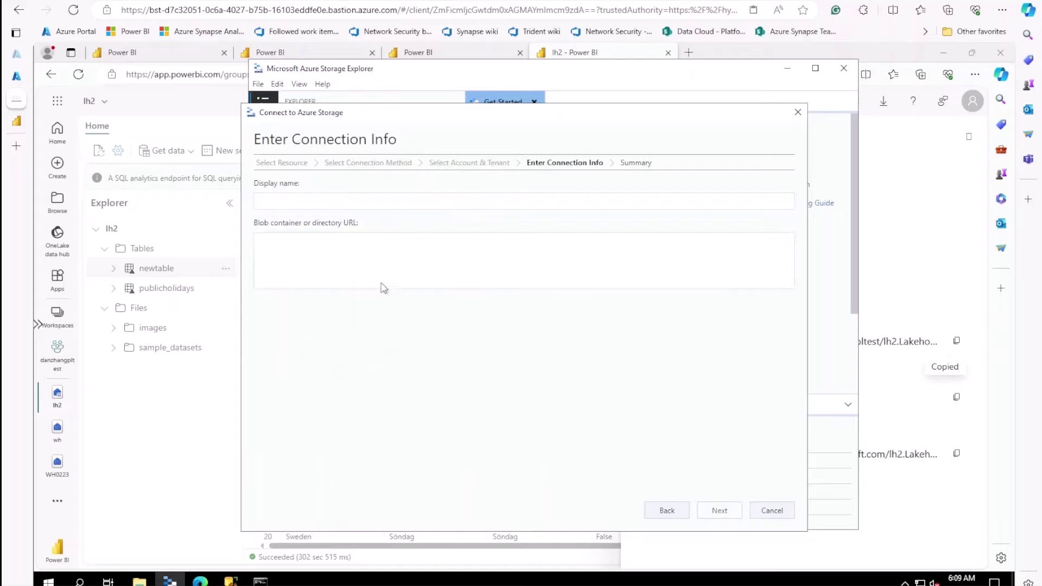
# - Attach lh2.Lakehouse from its OneLake URL with the newtable path removed, then open Tables
pyautogui.click(367, 263)
pyautogui.hotkey('ctrl', 'v')
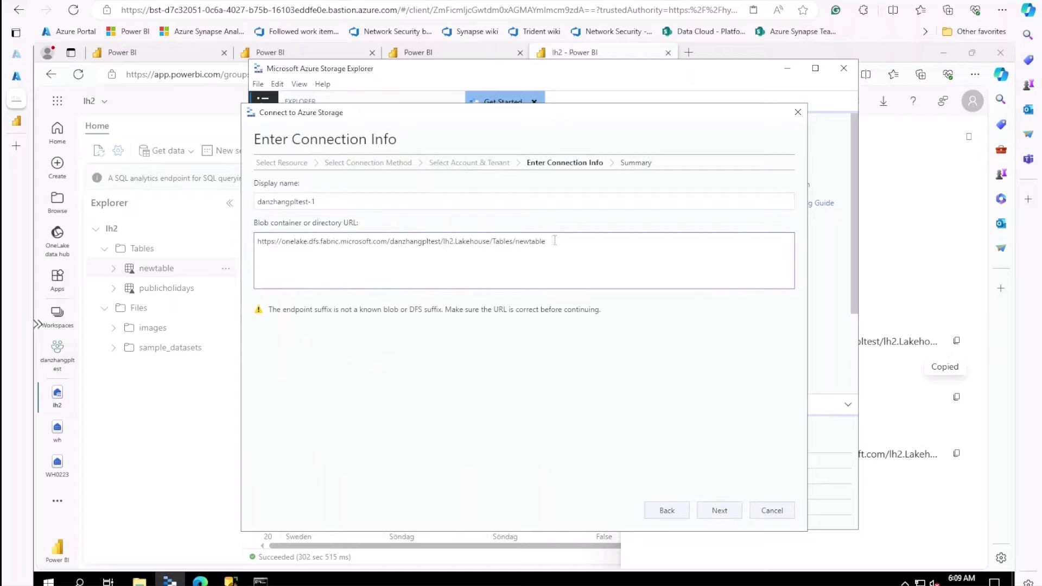
pyautogui.moveTo(545, 241); pyautogui.dragTo(497, 244)
pyautogui.press('BackSpace')
pyautogui.click(720, 511)
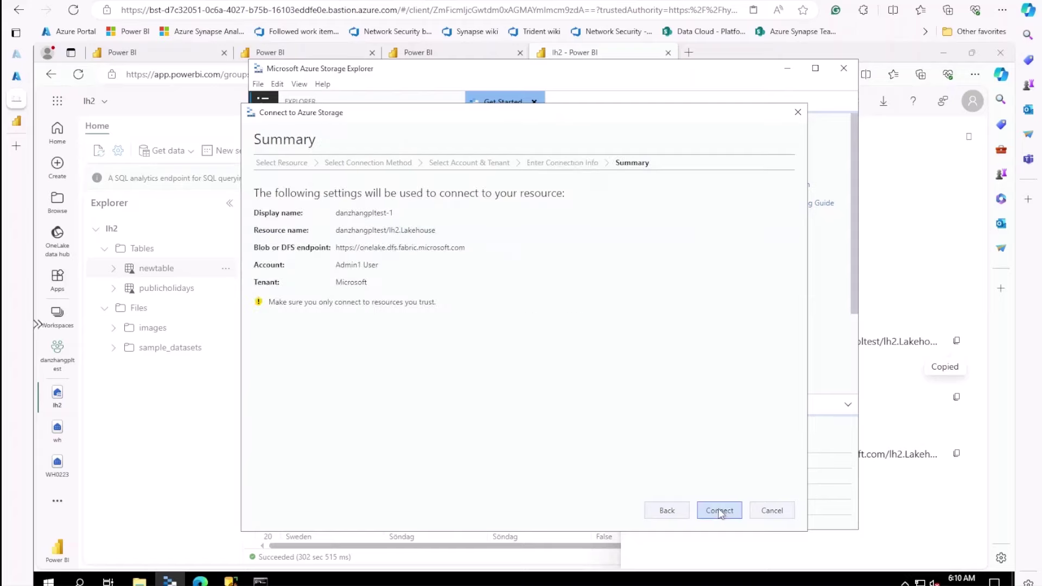
pyautogui.click(720, 510)
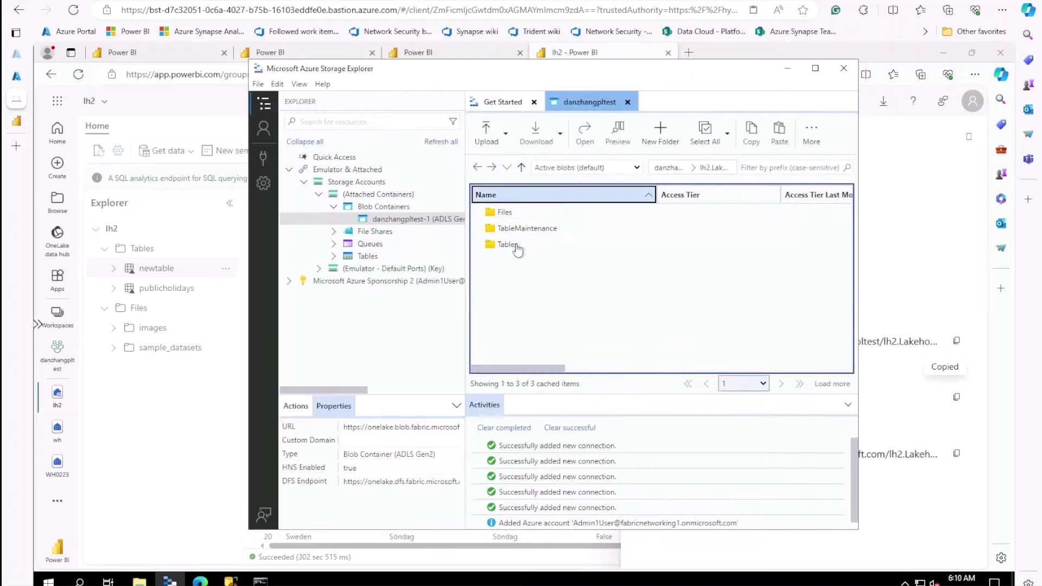
pyautogui.click(517, 245)
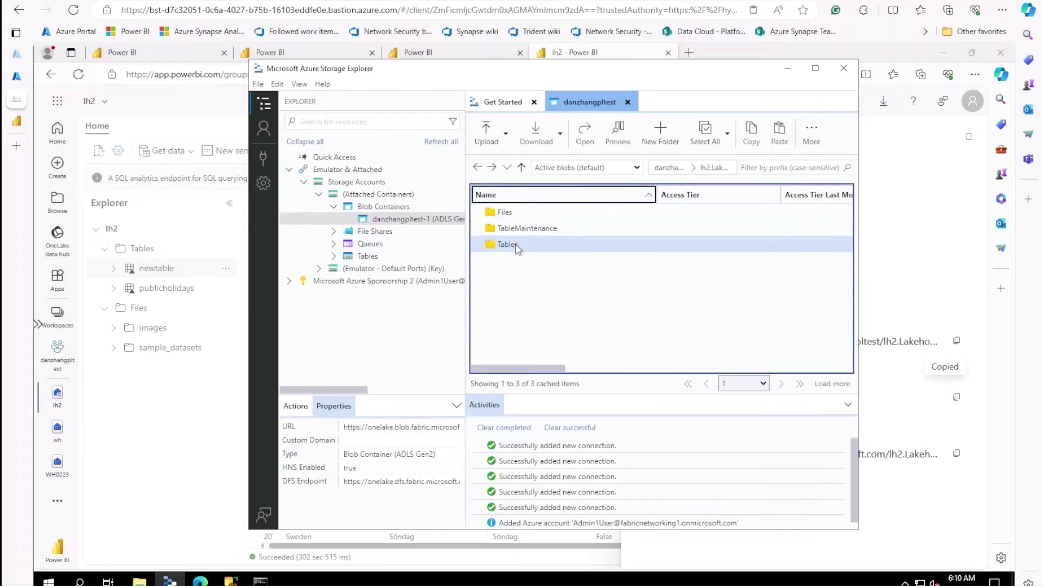
pyautogui.doubleClick(516, 243)
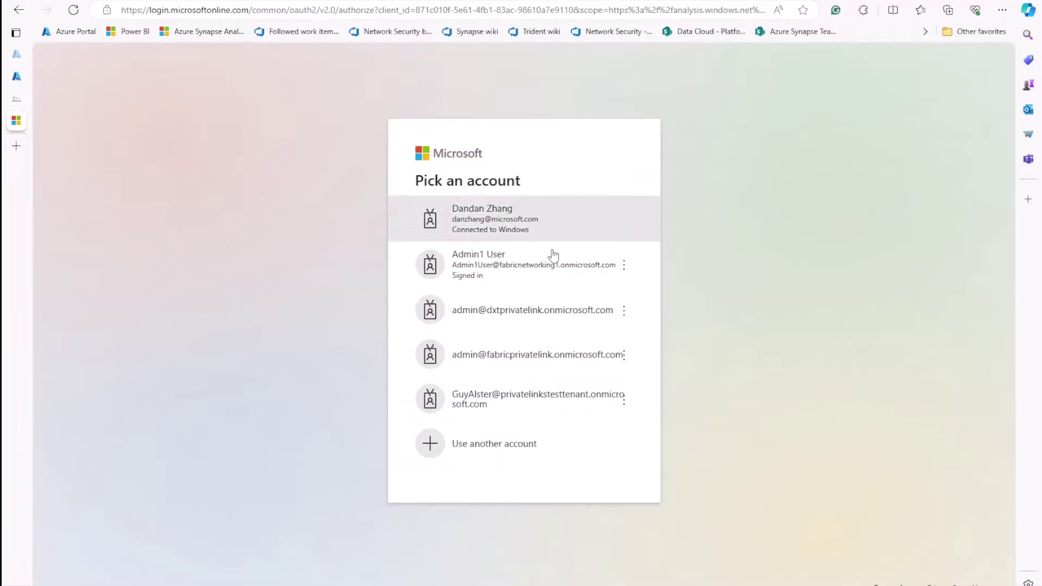
# - Sign in to Power BI with the admin account, reaching the 403 access-denied page
pyautogui.click(511, 279)
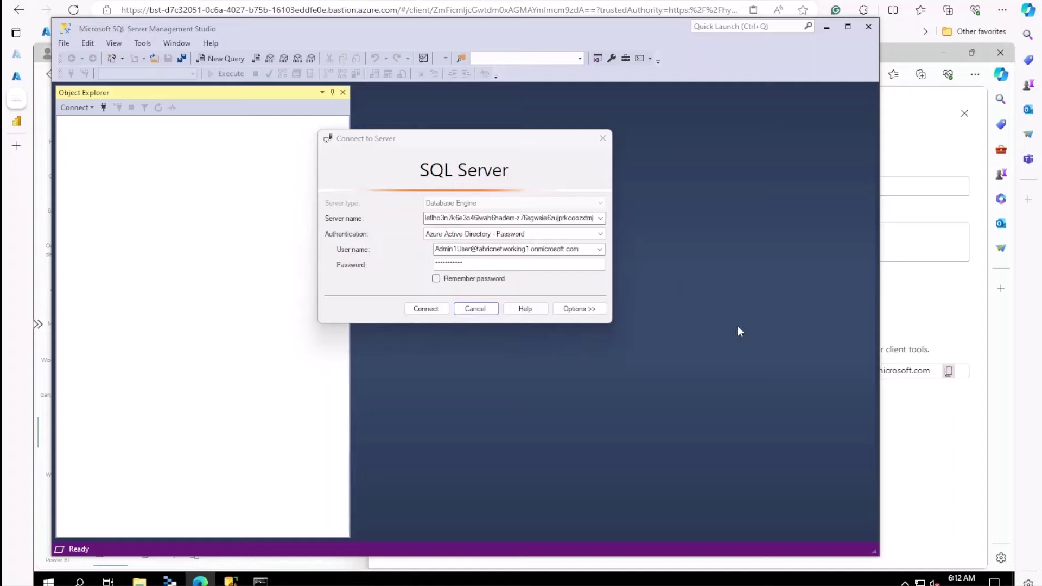
# - Connect to the warehouse SQL endpoint with Azure Active Directory - Password authentication
pyautogui.click(426, 315)
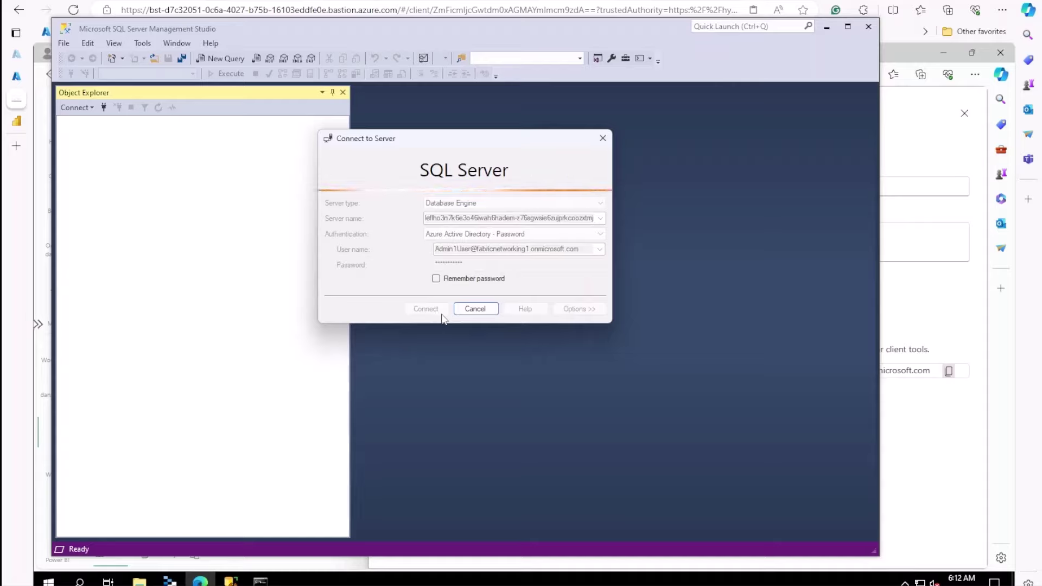